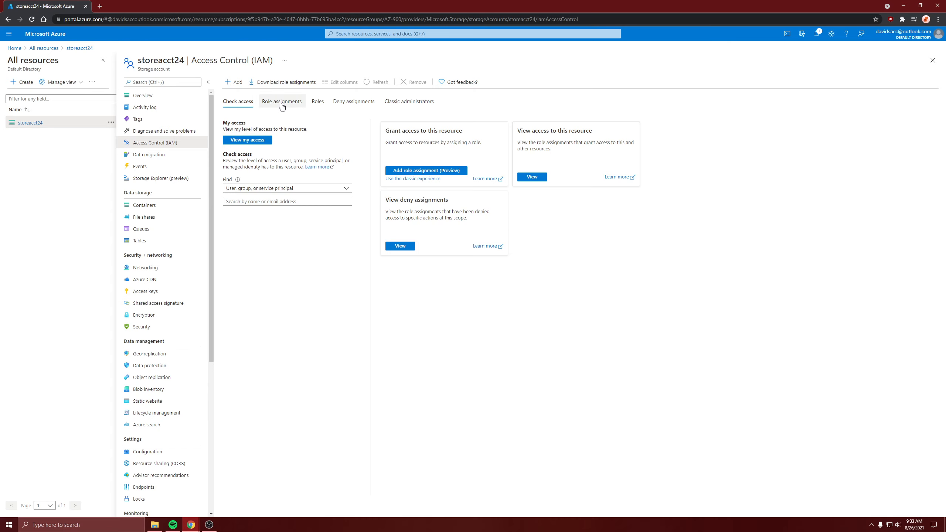
Step: Start a classic role assignment in the access control of storage account storeacct24 and choose the Reader role
{"action": "left_click", "coordinate": [282, 102]}
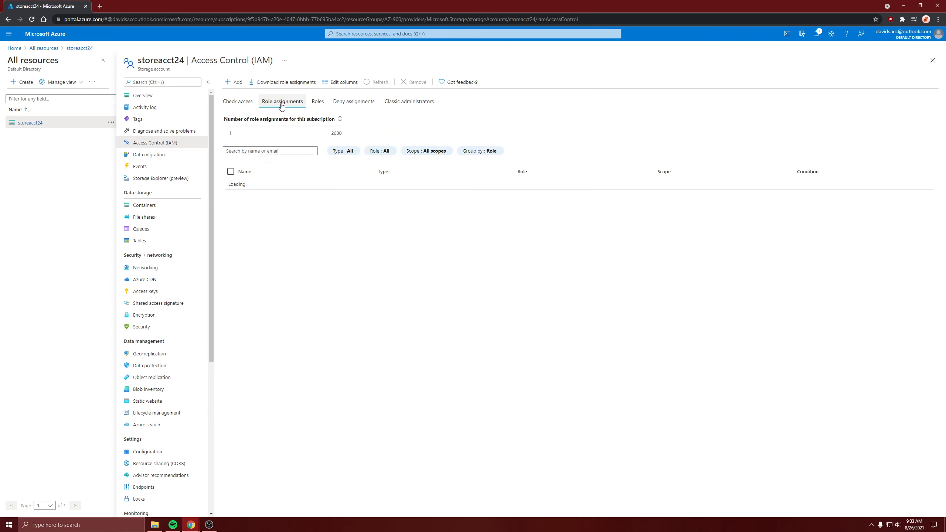
{"action": "left_click", "coordinate": [243, 104]}
{"action": "left_click", "coordinate": [239, 83]}
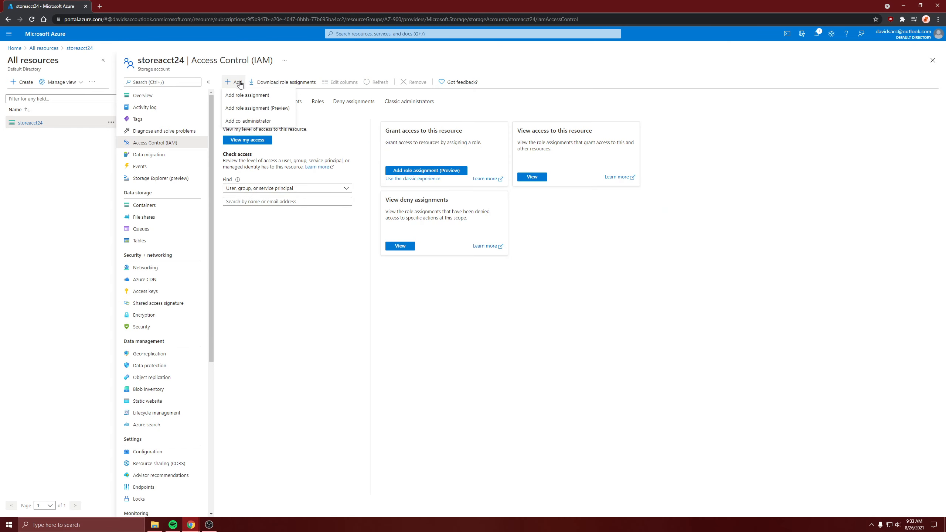
{"action": "left_click", "coordinate": [247, 96]}
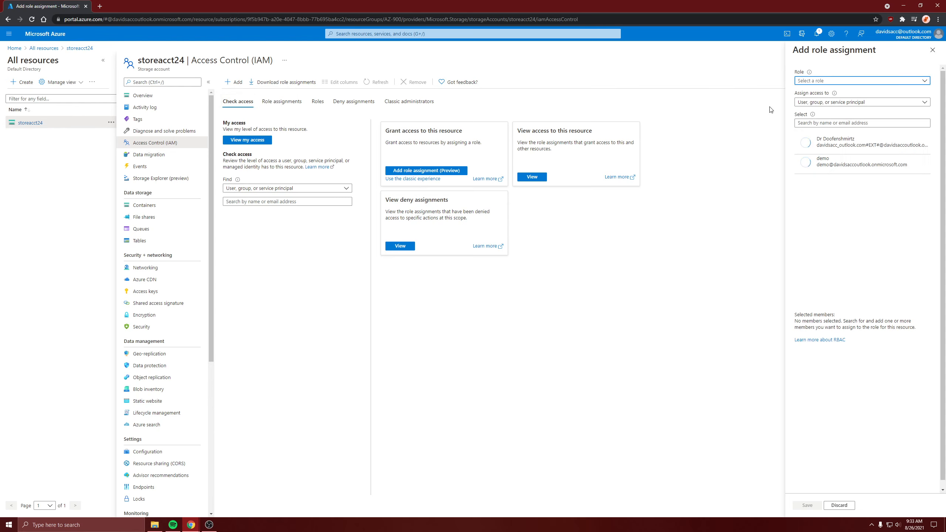
{"action": "left_click", "coordinate": [805, 81]}
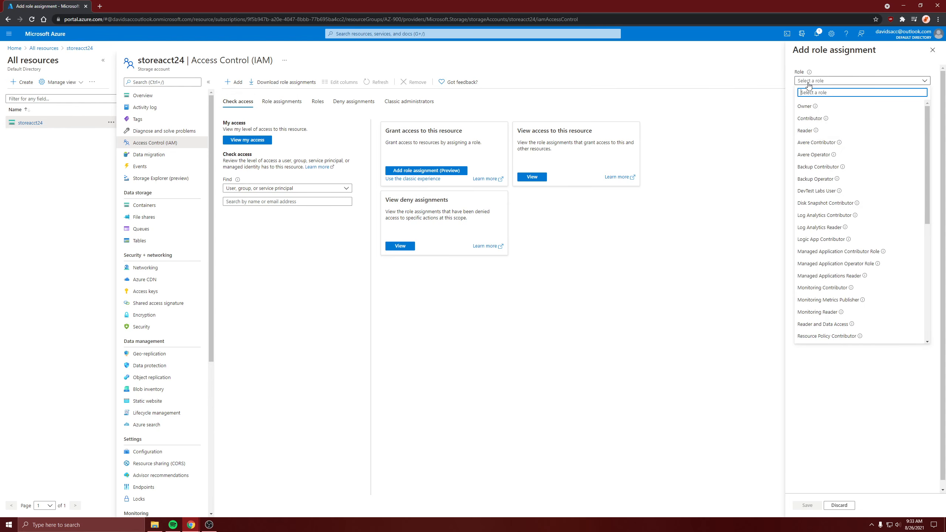
{"action": "left_click", "coordinate": [810, 131]}
{"action": "mouse_move", "coordinate": [818, 81]}
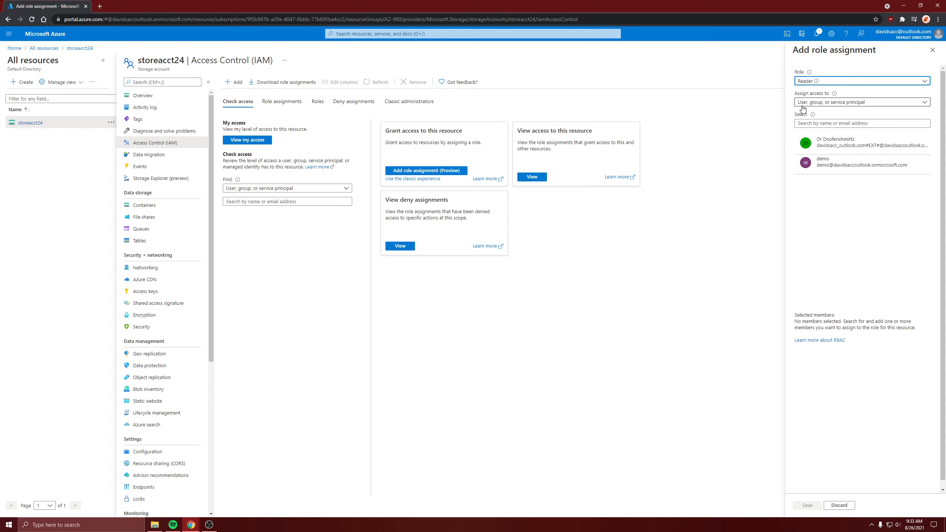
Step: Assign access to a user, group, or service principal, select the demo account as member, and save the role assignment
{"action": "left_click", "coordinate": [832, 105]}
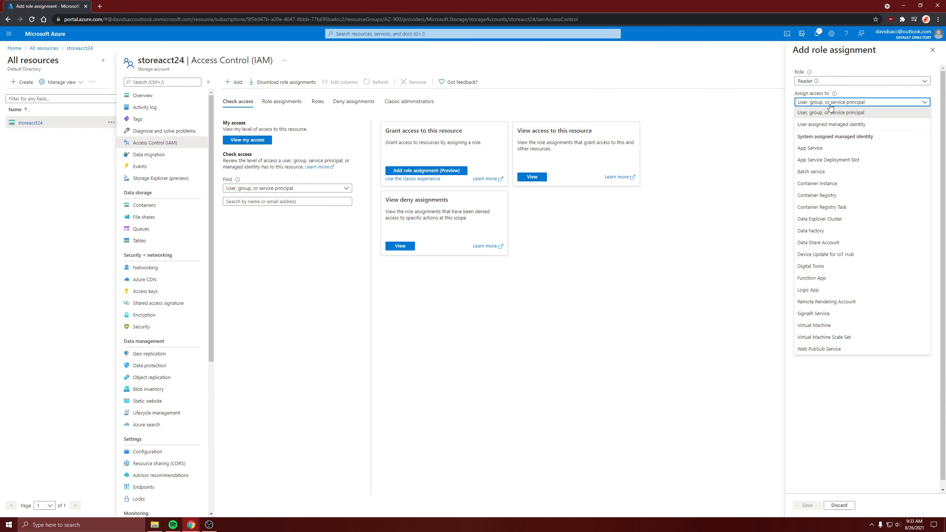
{"action": "left_click", "coordinate": [830, 109]}
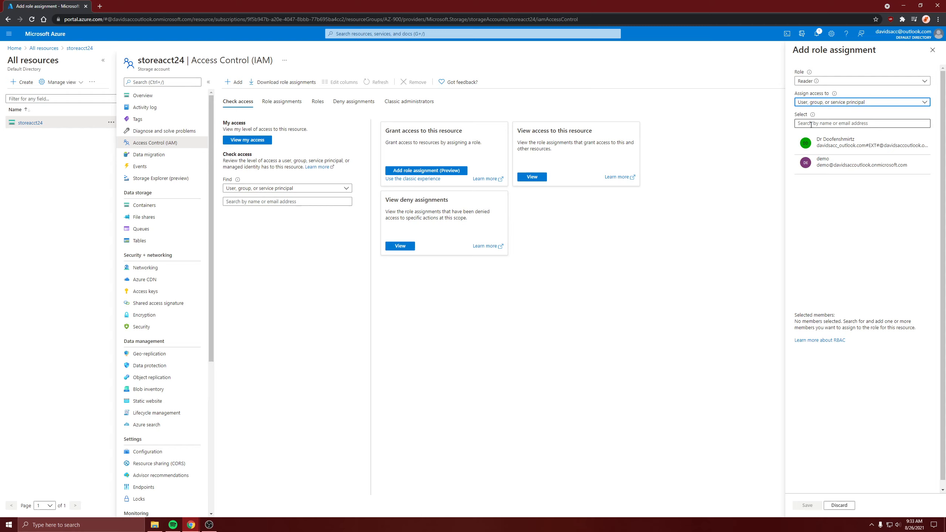
{"action": "left_click", "coordinate": [831, 171]}
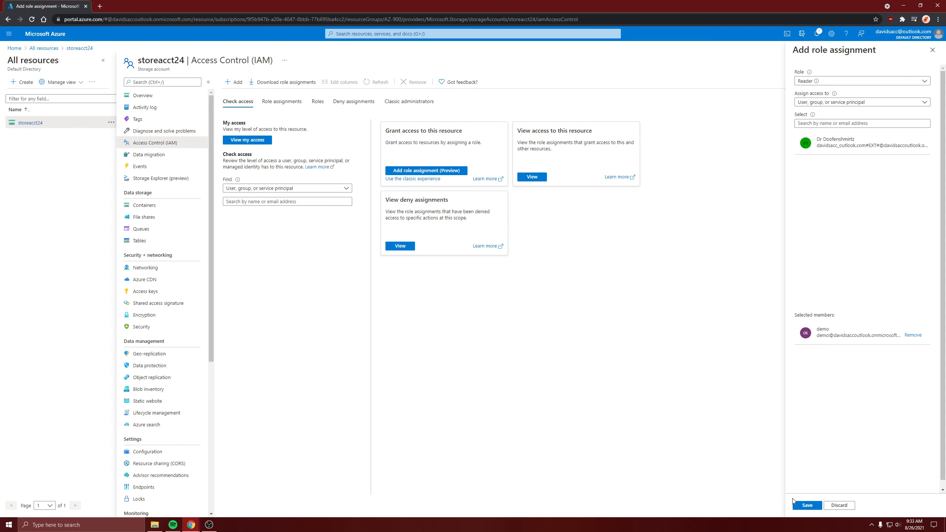
{"action": "left_click", "coordinate": [805, 505]}
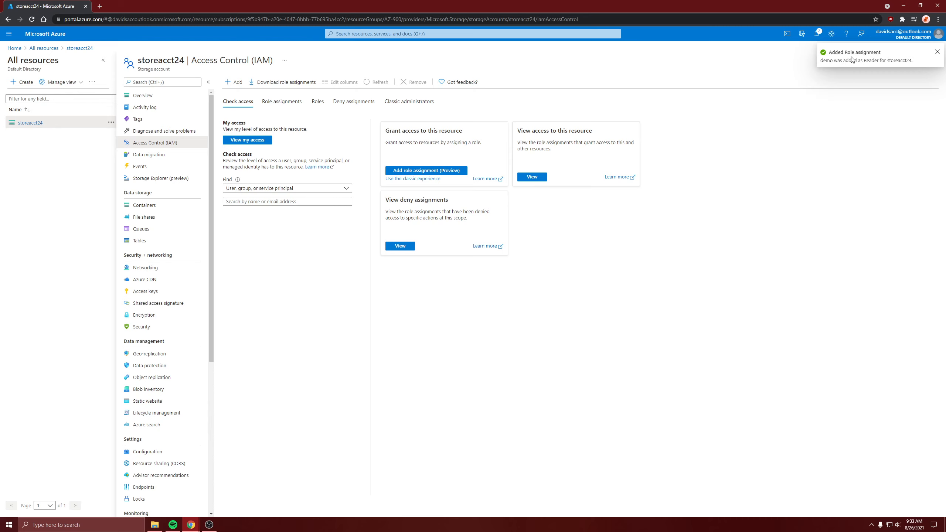
Step: Display the storage account's role assignments, refreshing the list, and dismiss all portal notifications
{"action": "left_click", "coordinate": [281, 102]}
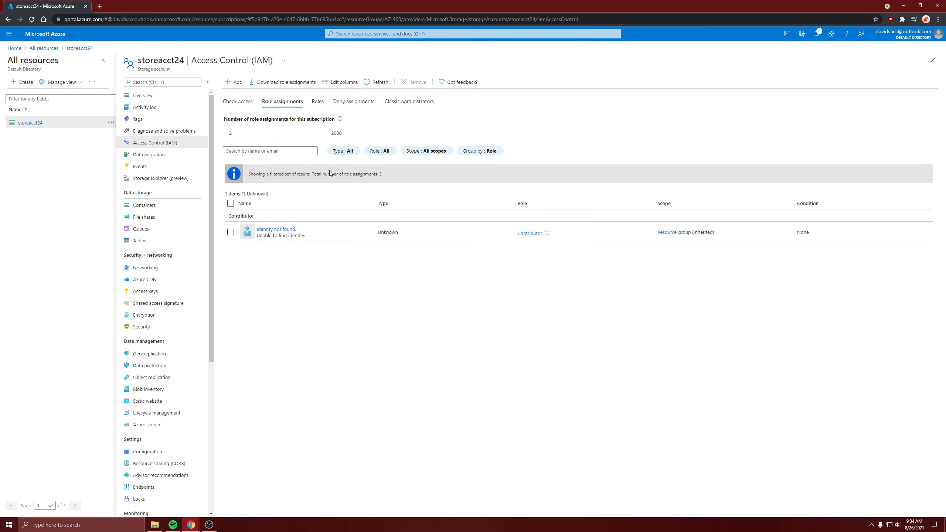
{"action": "left_click", "coordinate": [375, 83]}
{"action": "left_click", "coordinate": [816, 33]}
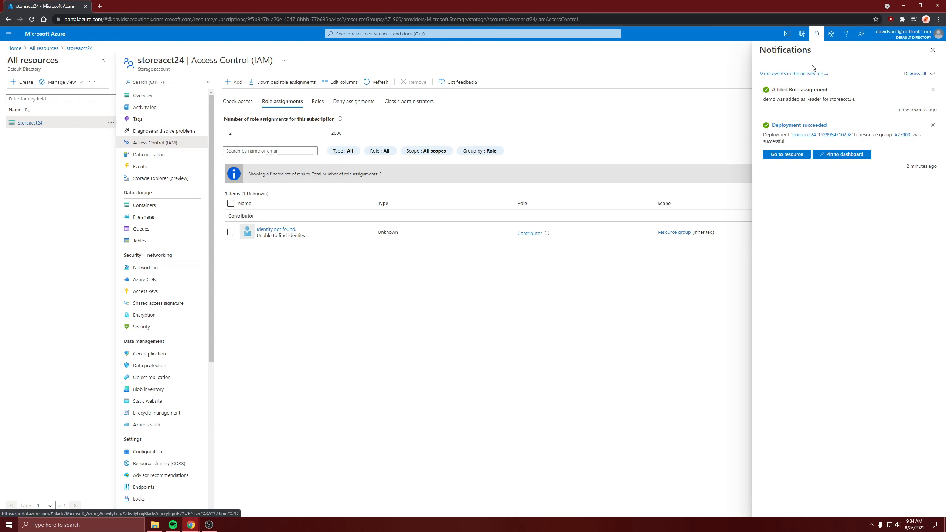
{"action": "left_click", "coordinate": [933, 90]}
{"action": "left_click", "coordinate": [933, 90]}
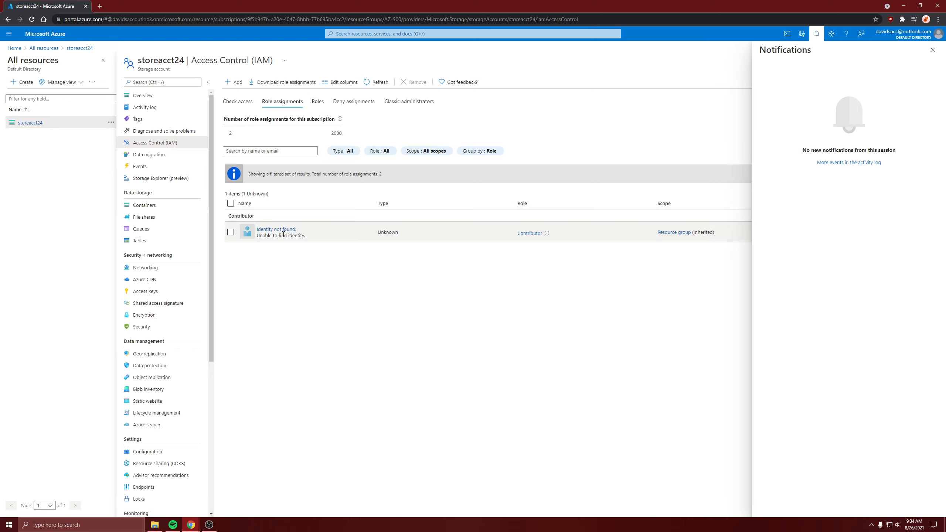
{"action": "left_click", "coordinate": [376, 82]}
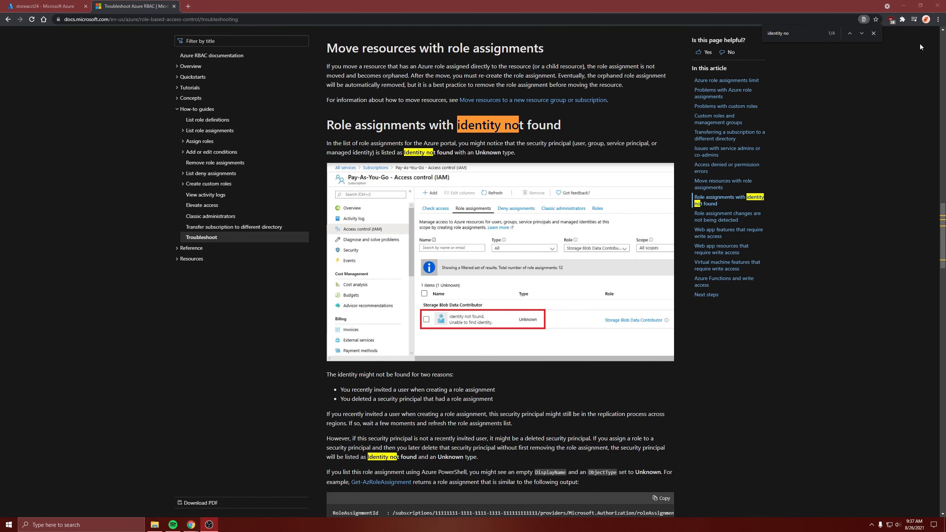
Step: Read the Azure RBAC troubleshooting section on role assignments with identity not found, including its PowerShell command for listing assignments
{"action": "left_click", "coordinate": [873, 33]}
{"action": "scroll", "coordinate": [478, 150], "scroll_direction": "down", "scroll_amount": 2}
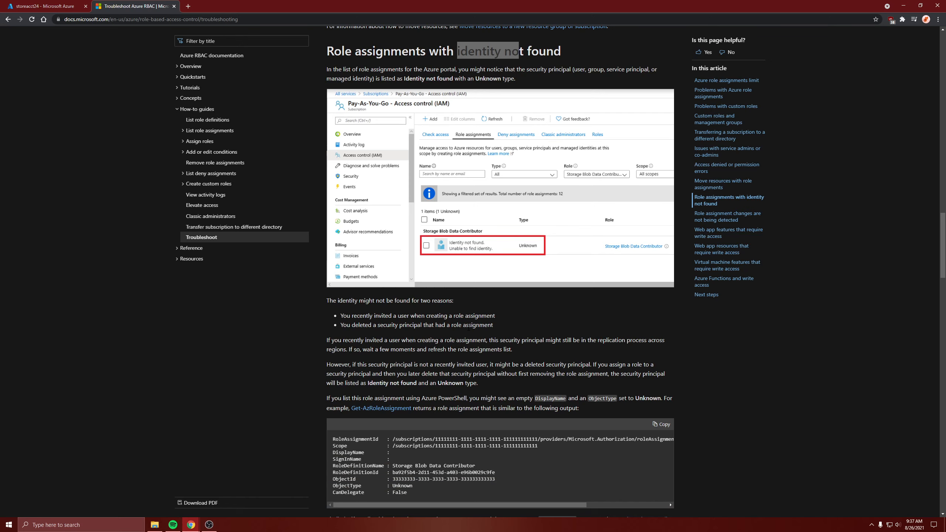
{"action": "scroll", "coordinate": [478, 326], "scroll_direction": "down", "scroll_amount": 1}
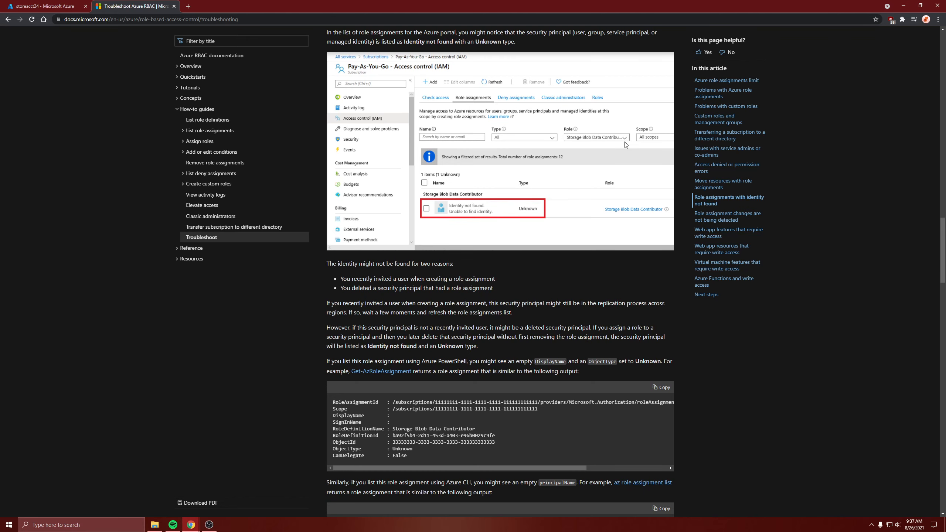
{"action": "scroll", "coordinate": [408, 276], "scroll_direction": "down", "scroll_amount": 2}
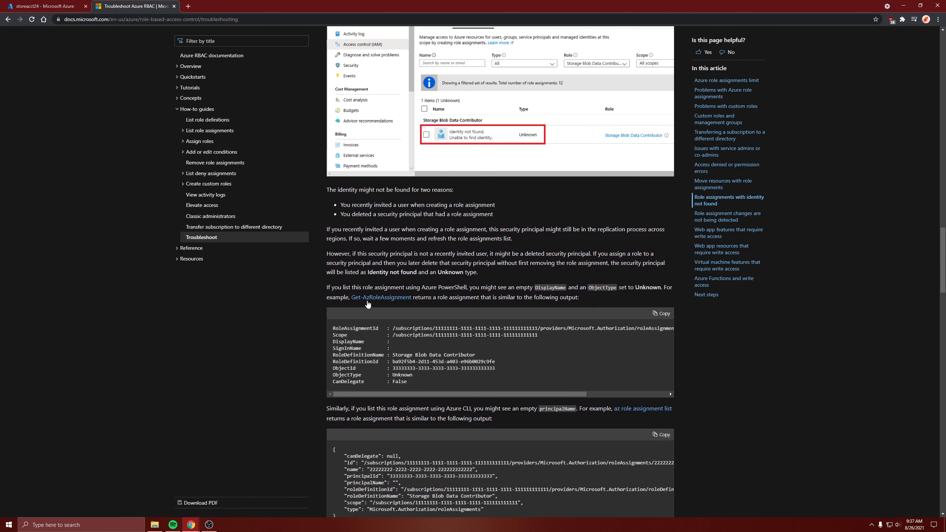
{"action": "left_click", "coordinate": [655, 312]}
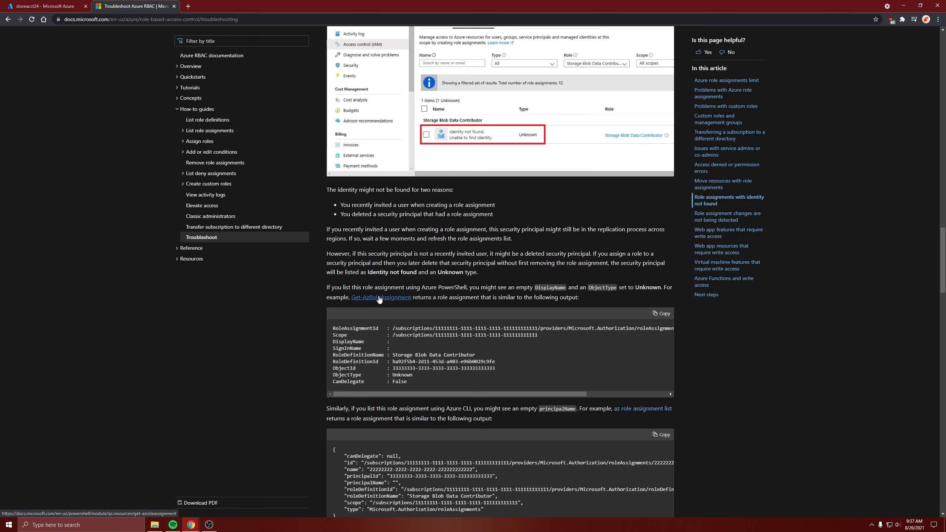
Step: Open Cloud Shell in the Azure portal and create its storage under the Azure for Students subscription
{"action": "left_click", "coordinate": [41, 6]}
{"action": "left_click", "coordinate": [788, 33]}
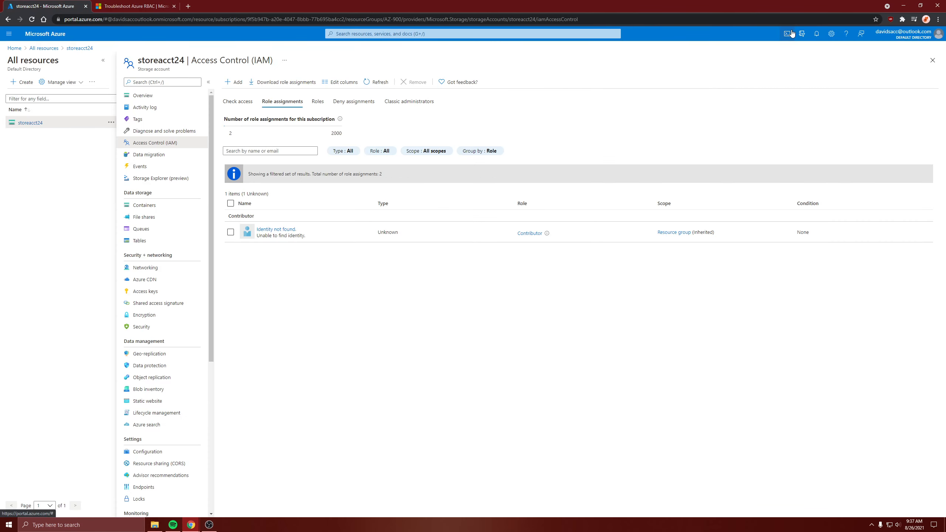
{"action": "left_click", "coordinate": [135, 6]}
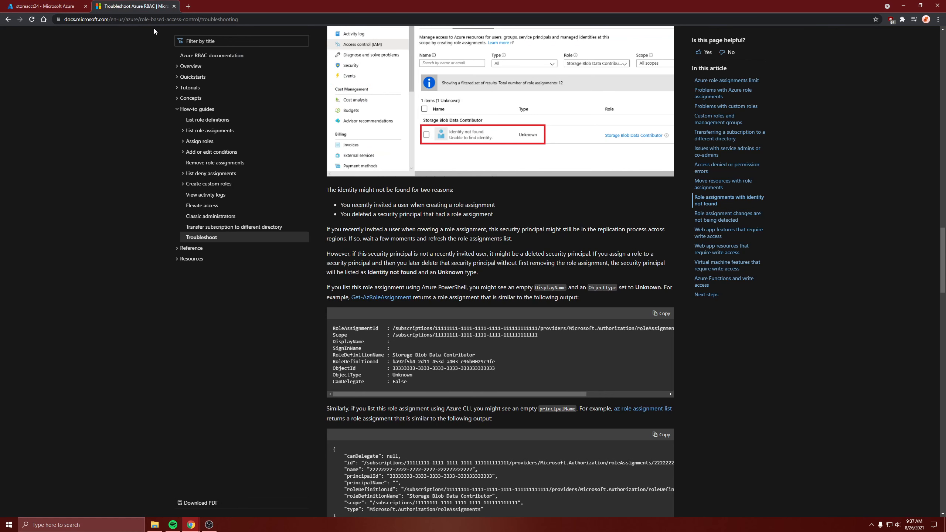
{"action": "left_click", "coordinate": [62, 3]}
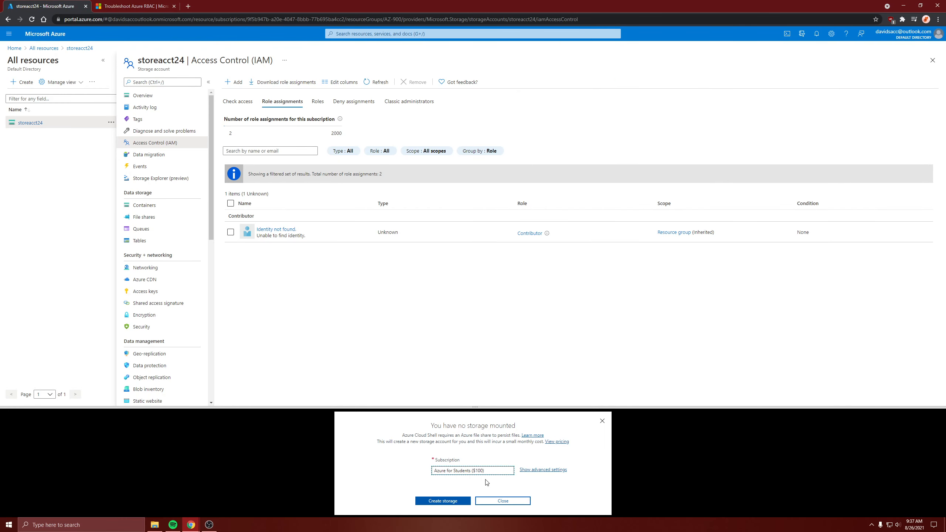
{"action": "left_click", "coordinate": [455, 502]}
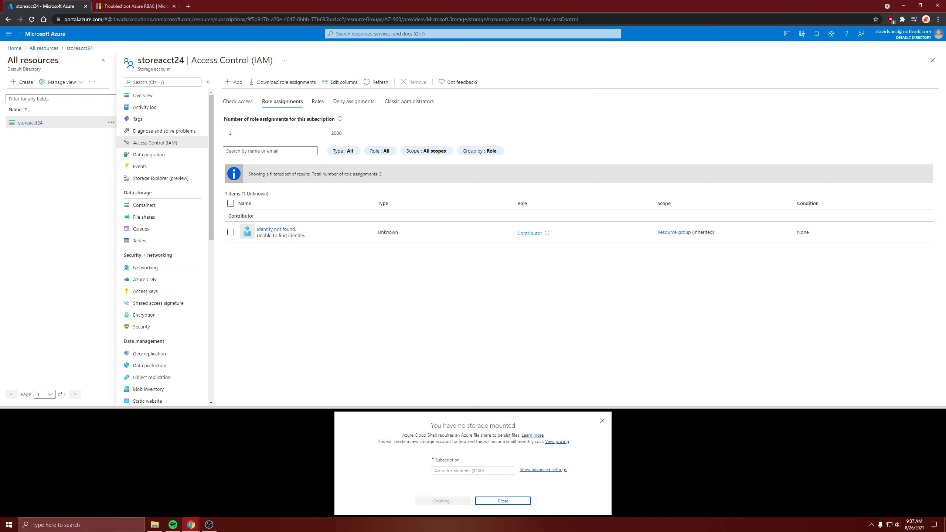
Step: Run Get-AzRoleAssignment in the PowerShell terminal and enlarge the terminal pane to show the whole output
{"action": "left_click", "coordinate": [419, 494]}
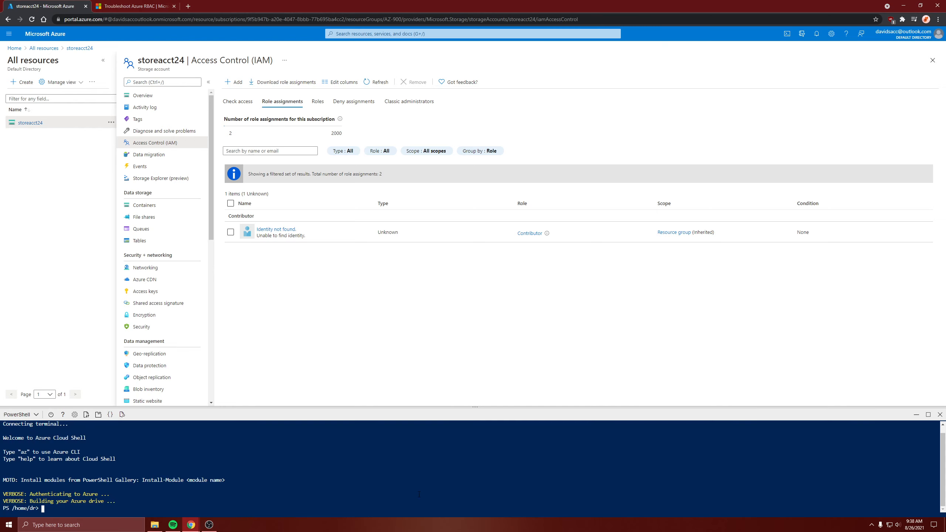
{"action": "type", "text": "Get-AzRoleAssignment"}
{"action": "key", "text": "Return"}
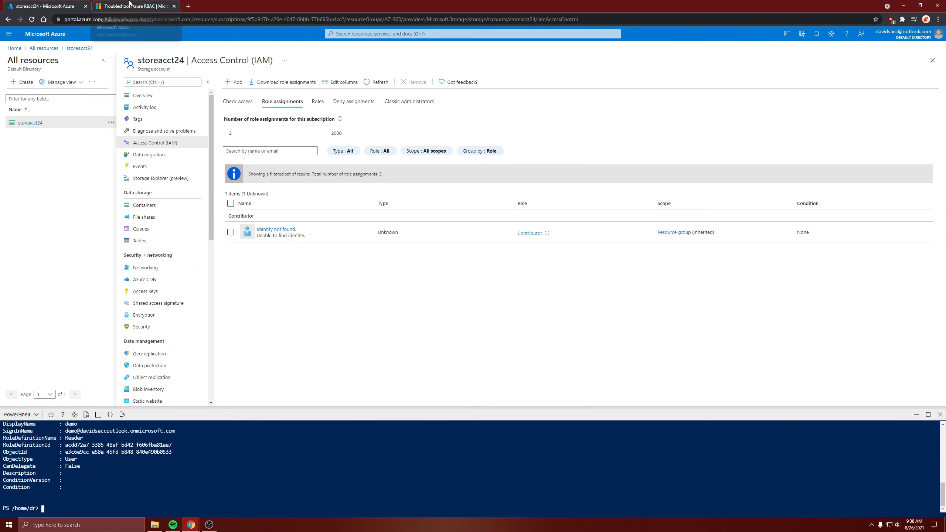
{"action": "scroll", "coordinate": [128, 453], "scroll_direction": "up", "scroll_amount": 6}
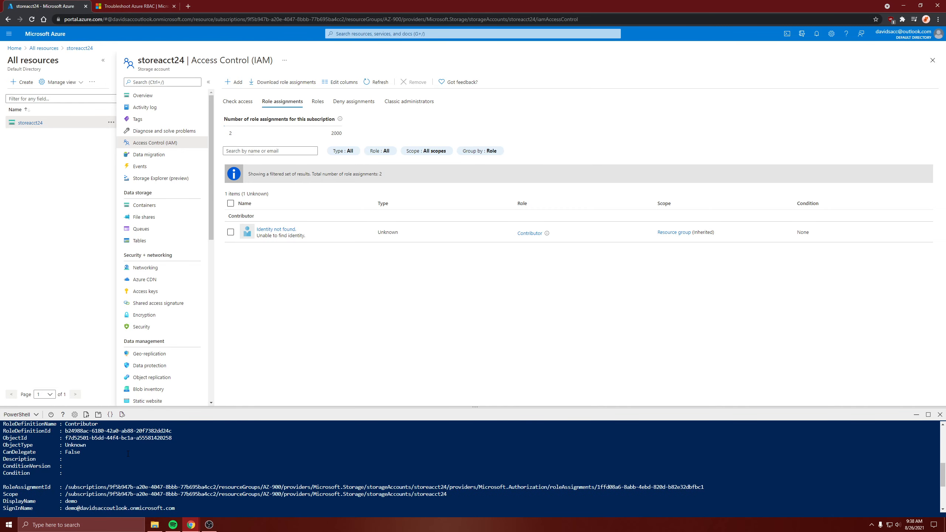
{"action": "scroll", "coordinate": [128, 455], "scroll_direction": "up", "scroll_amount": 2}
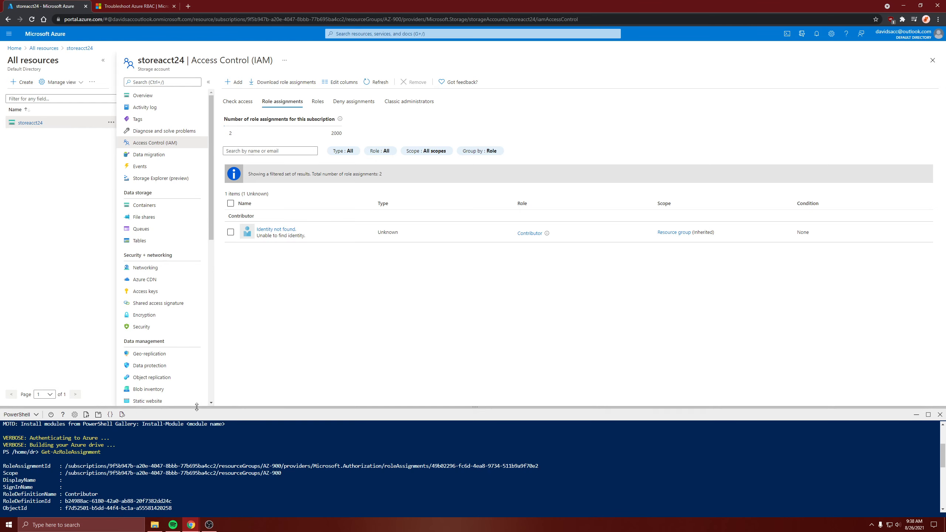
{"action": "left_click_drag", "start_coordinate": [198, 407], "coordinate": [202, 102]}
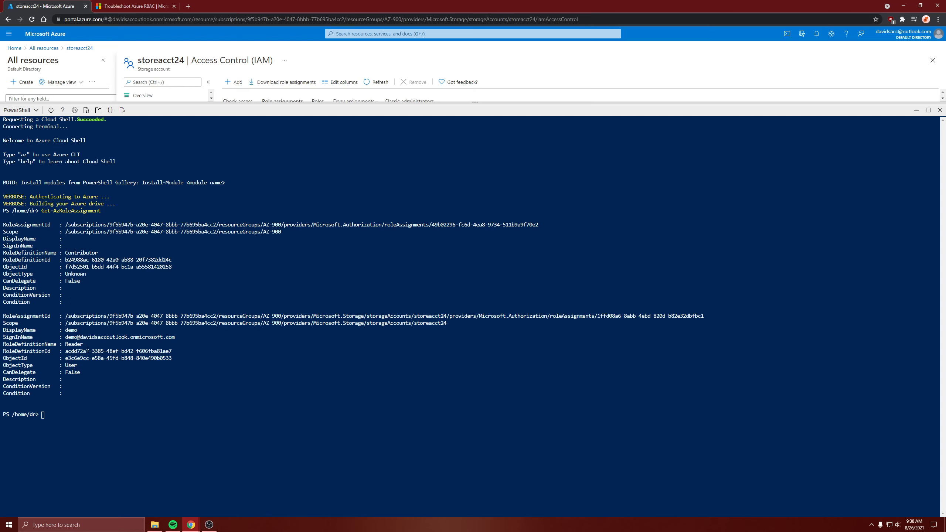
Step: Compare the command output with the troubleshooting article and read its guidance on removing role assignments whose identity is not found
{"action": "key", "text": "ctrl+Tab"}
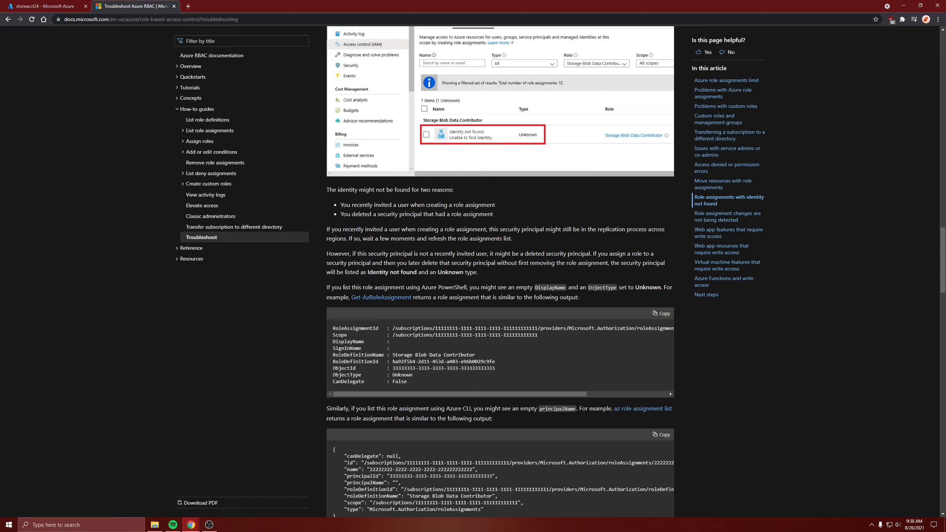
{"action": "left_click", "coordinate": [74, 4]}
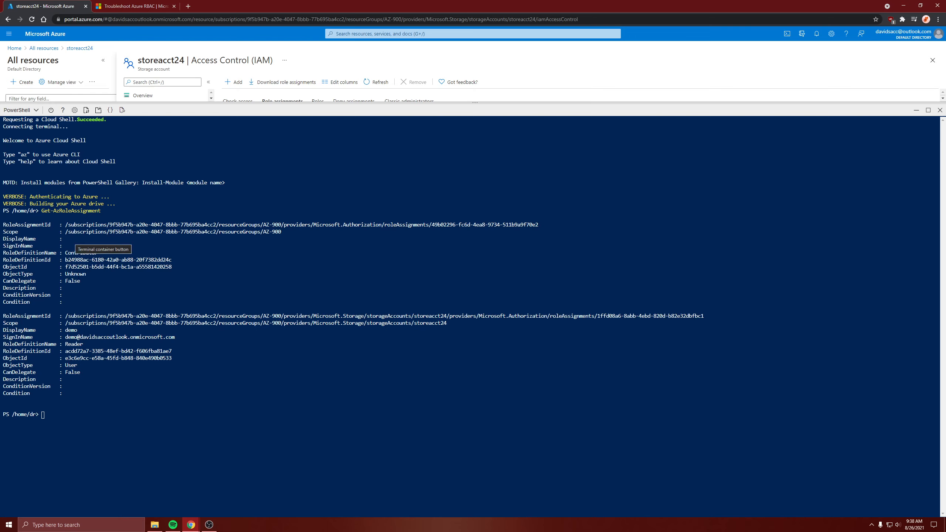
{"action": "left_click", "coordinate": [134, 6]}
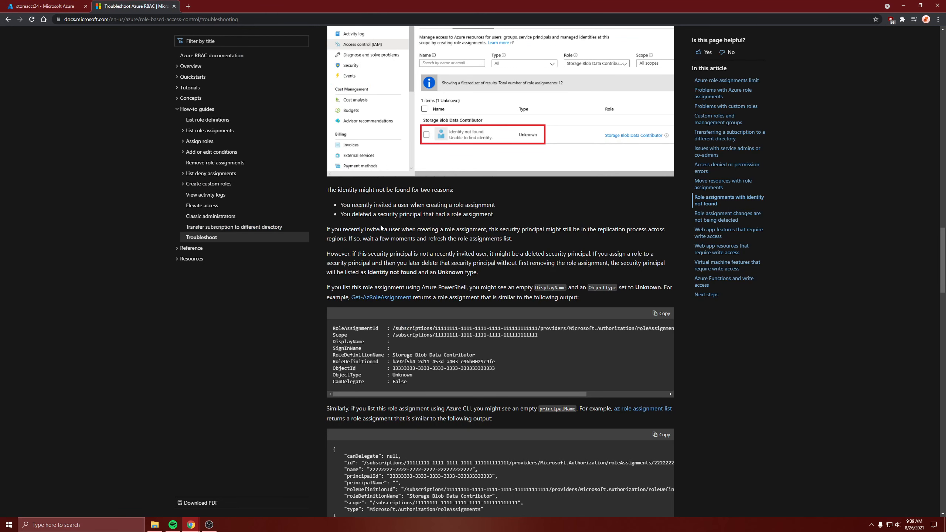
{"action": "scroll", "coordinate": [380, 224], "scroll_direction": "up", "scroll_amount": 3}
{"action": "scroll", "coordinate": [442, 320], "scroll_direction": "down", "scroll_amount": 3}
{"action": "scroll", "coordinate": [465, 316], "scroll_direction": "down", "scroll_amount": 1}
{"action": "scroll", "coordinate": [464, 318], "scroll_direction": "down", "scroll_amount": 1}
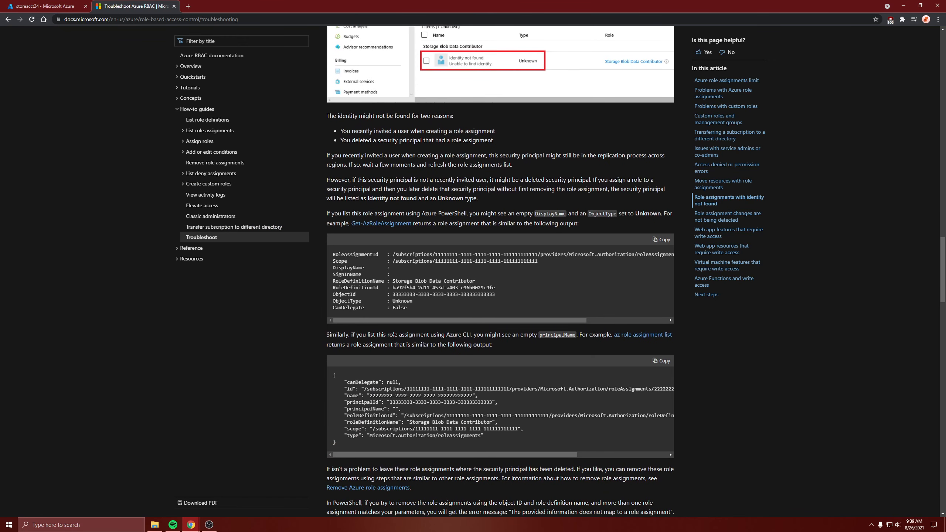
{"action": "scroll", "coordinate": [500, 272], "scroll_direction": "down", "scroll_amount": 1}
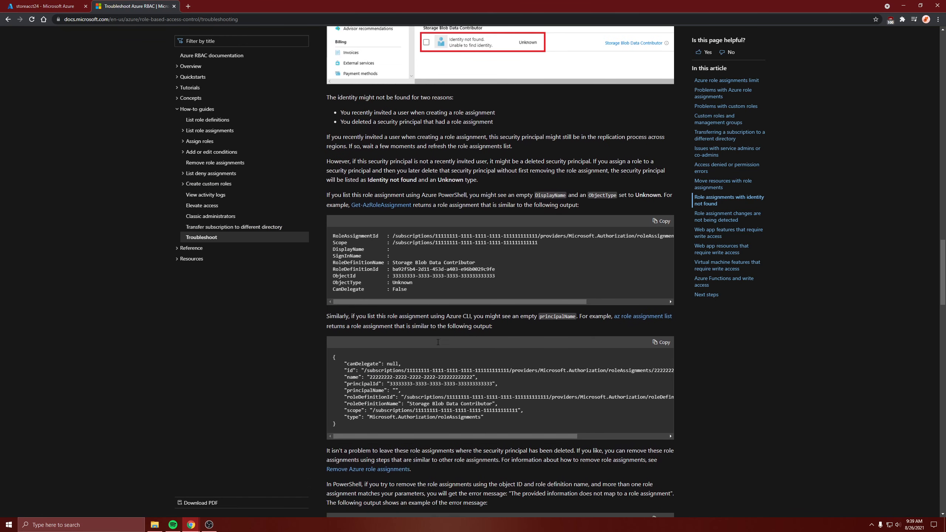
{"action": "scroll", "coordinate": [541, 306], "scroll_direction": "down", "scroll_amount": 4}
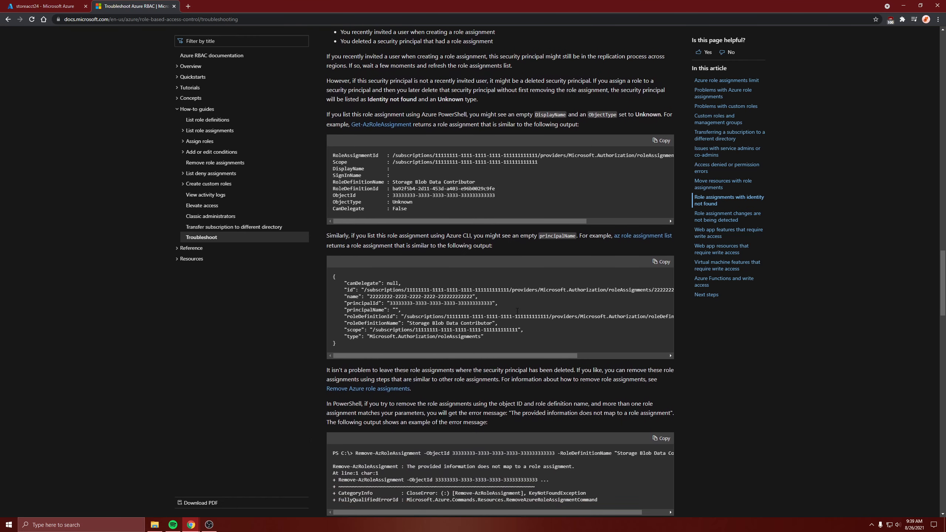
{"action": "scroll", "coordinate": [495, 310], "scroll_direction": "down", "scroll_amount": 1}
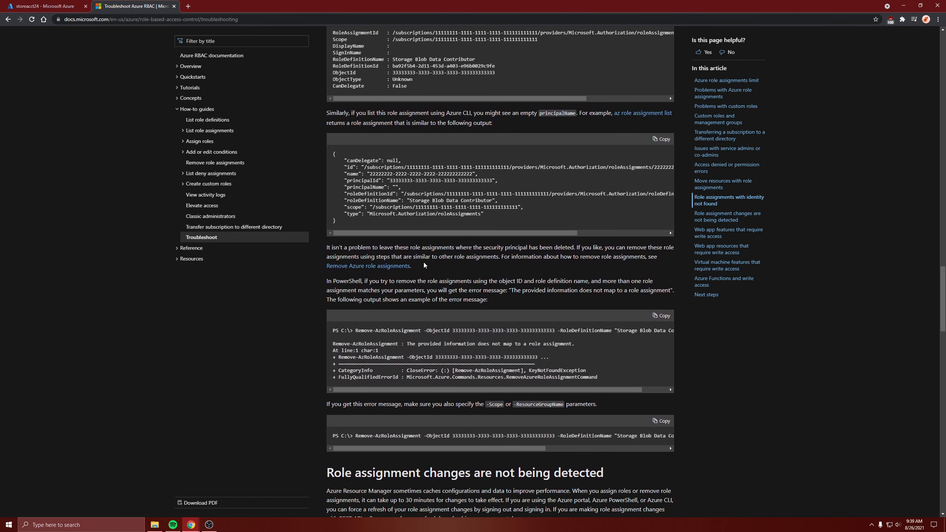
{"action": "scroll", "coordinate": [423, 265], "scroll_direction": "down", "scroll_amount": 2}
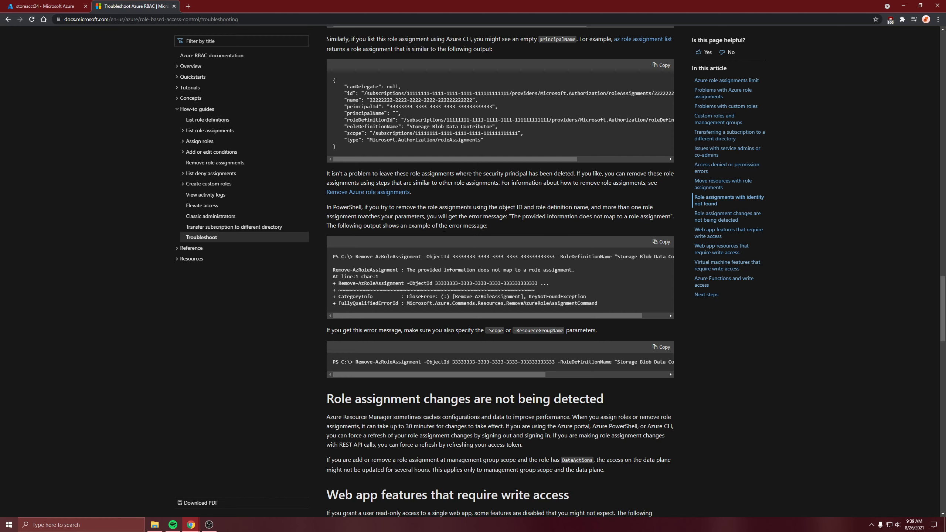
{"action": "scroll", "coordinate": [432, 238], "scroll_direction": "down", "scroll_amount": 1}
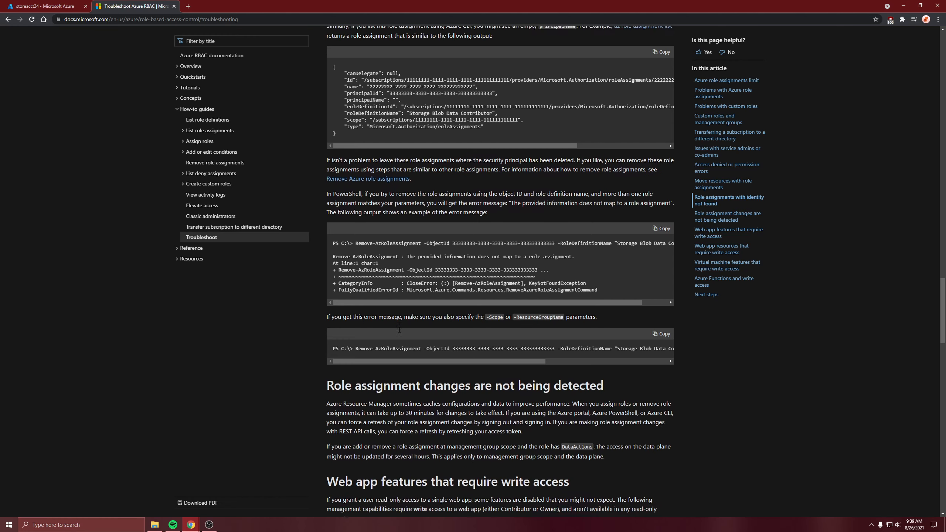
Step: Try to remove the Contributor role assignment listed as "Identity not found" from the storage account's role assignments
{"action": "left_click", "coordinate": [76, 5]}
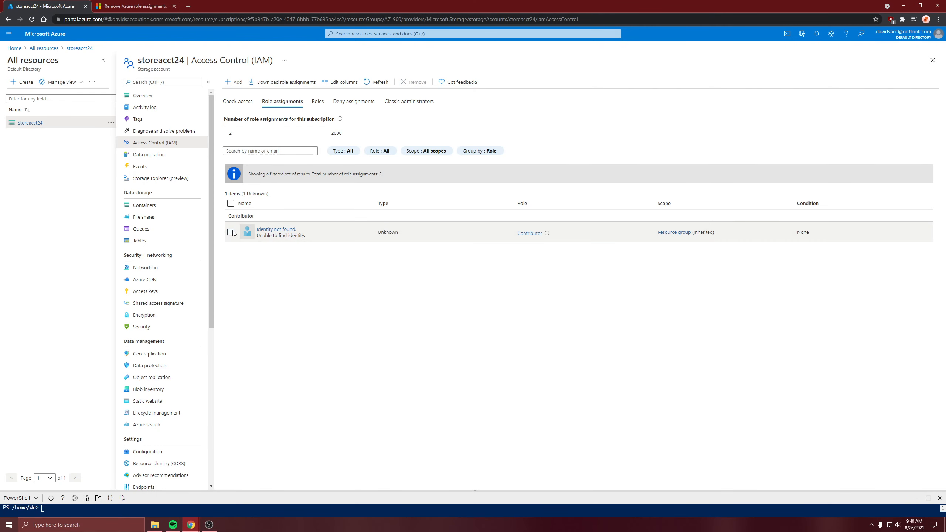
{"action": "left_click", "coordinate": [413, 82]}
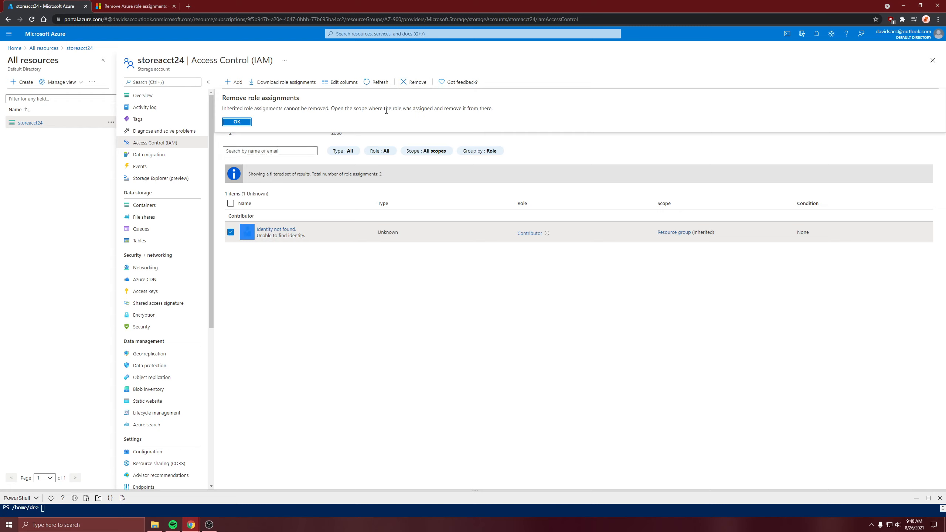
{"action": "left_click", "coordinate": [234, 124]}
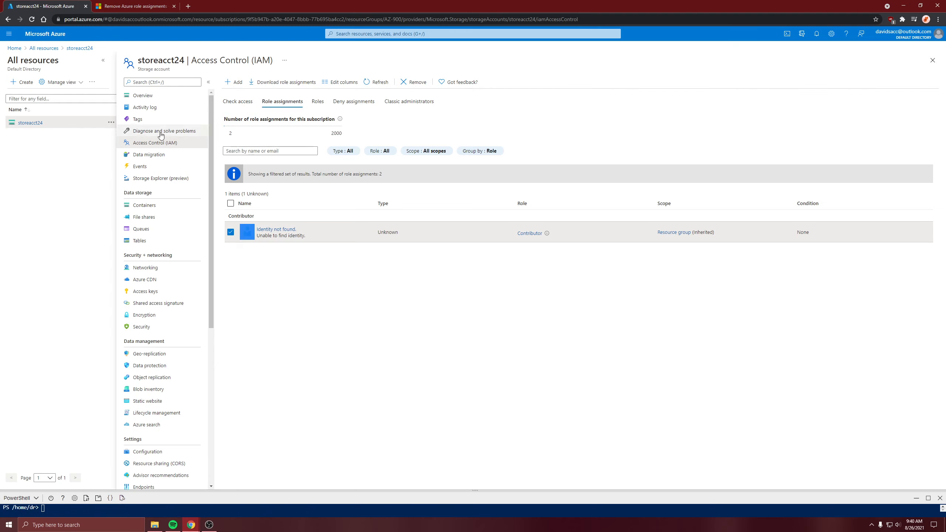
{"action": "left_click", "coordinate": [414, 83]}
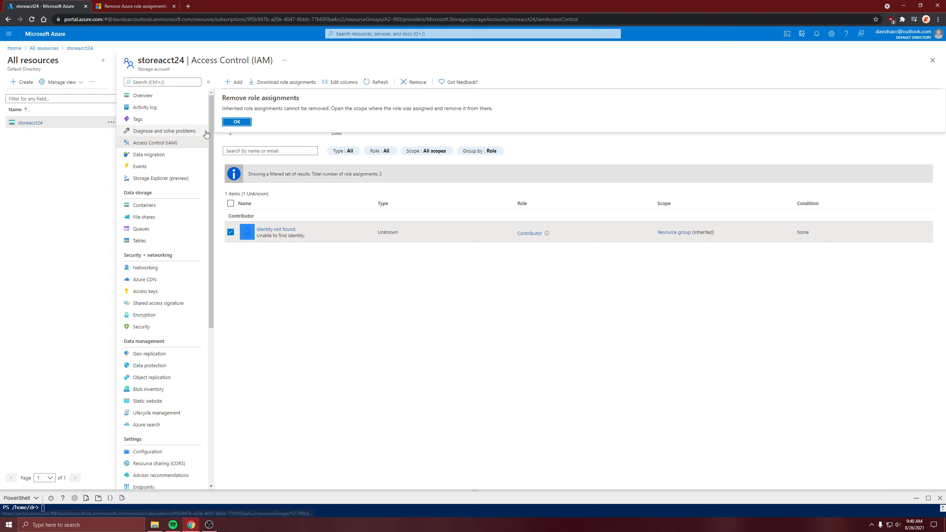